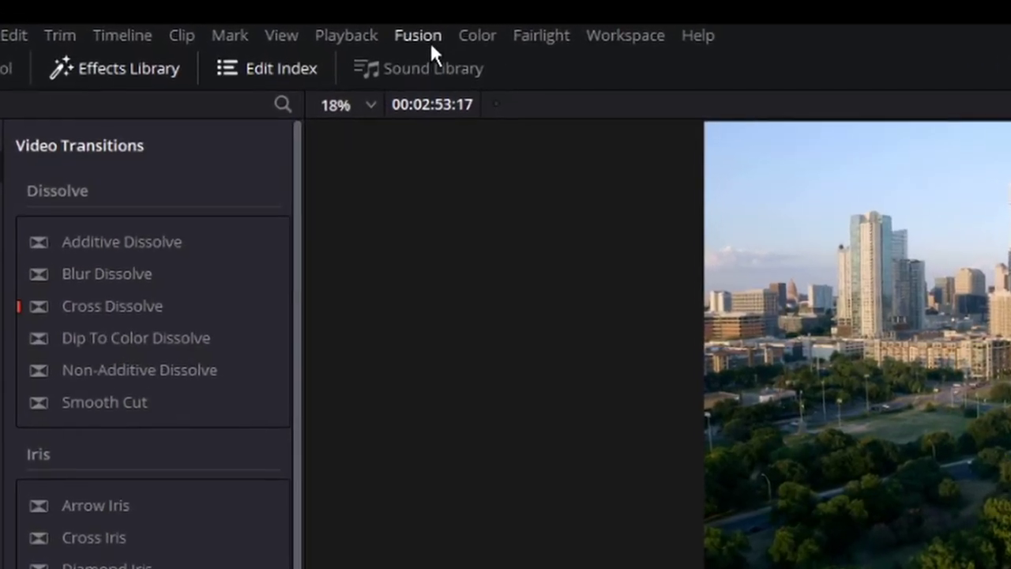
Step: Open the Playback menu in the TownLakeSunset project to see its playback options
{"action": "left_click", "coordinate": [334, 36]}
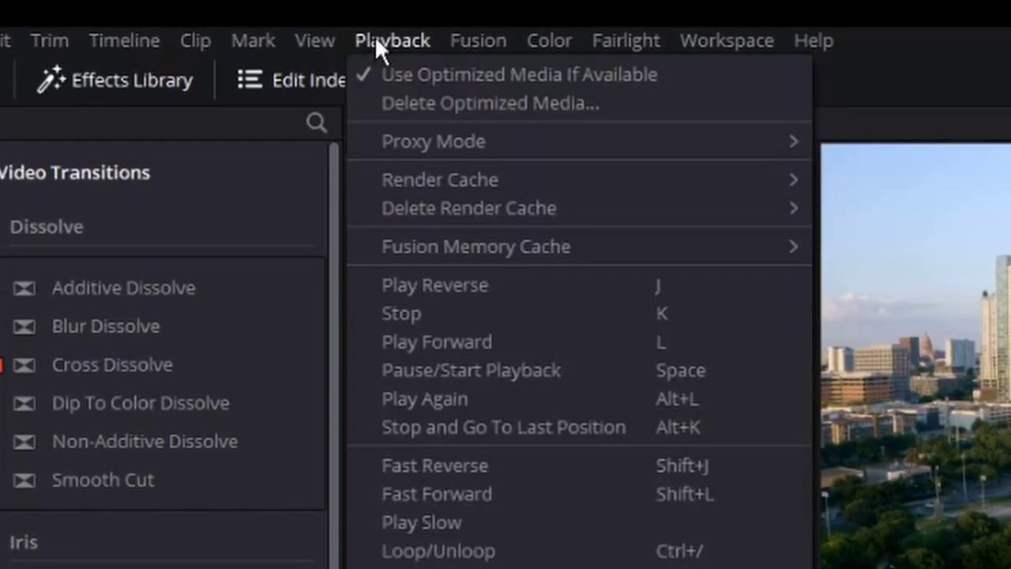
{"action": "mouse_move", "coordinate": [434, 142]}
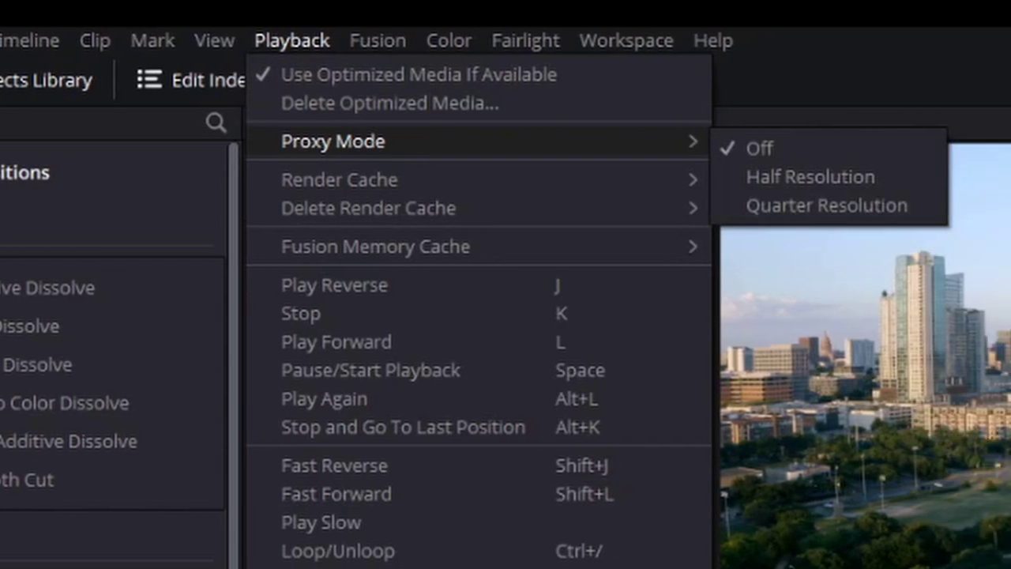
{"action": "left_click", "coordinate": [801, 22]}
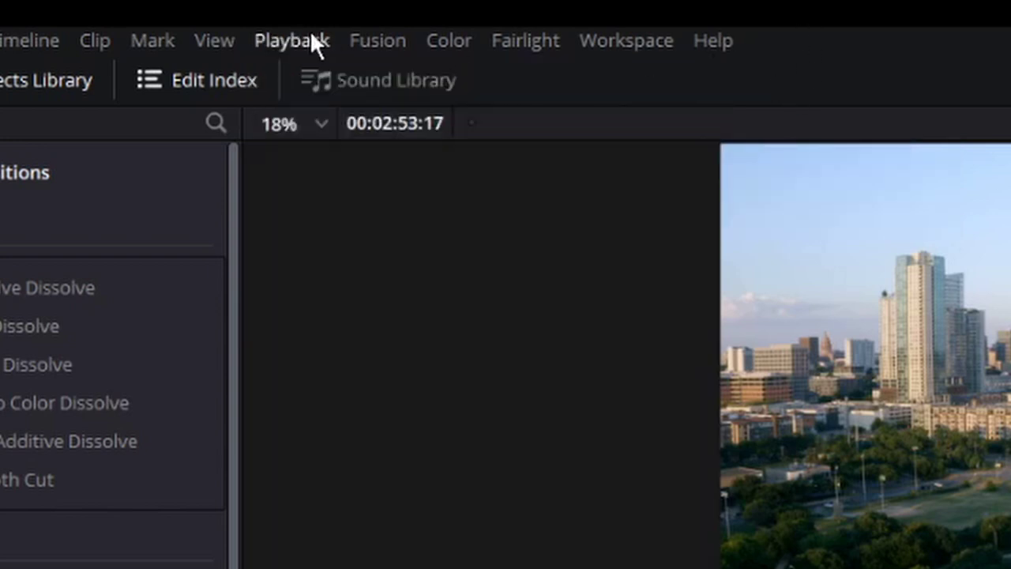
{"action": "left_click", "coordinate": [312, 36]}
{"action": "mouse_move", "coordinate": [351, 180]}
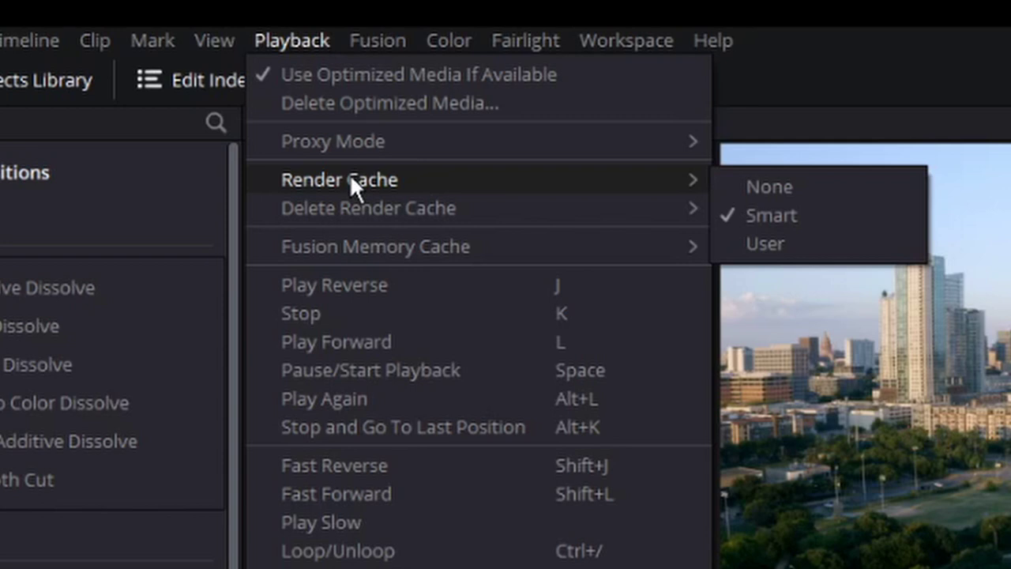
{"action": "mouse_move", "coordinate": [368, 253]}
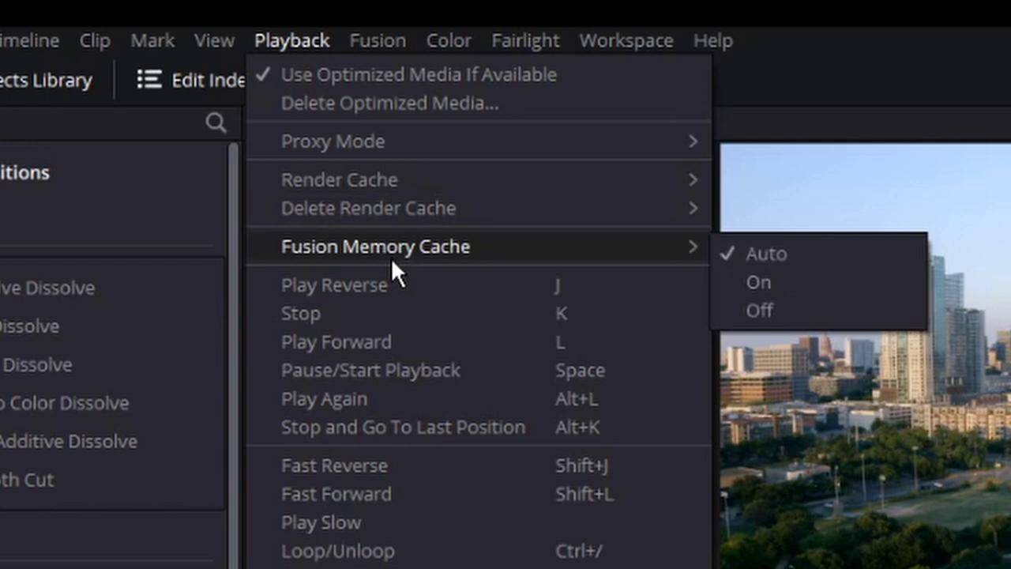
{"action": "key", "text": "Escape"}
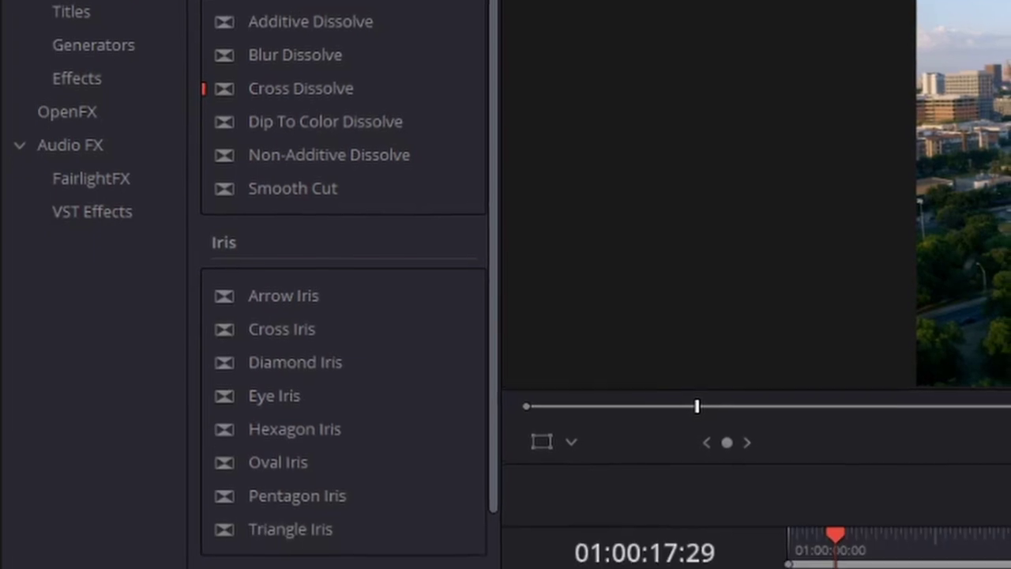
{"action": "left_click", "coordinate": [154, 2]}
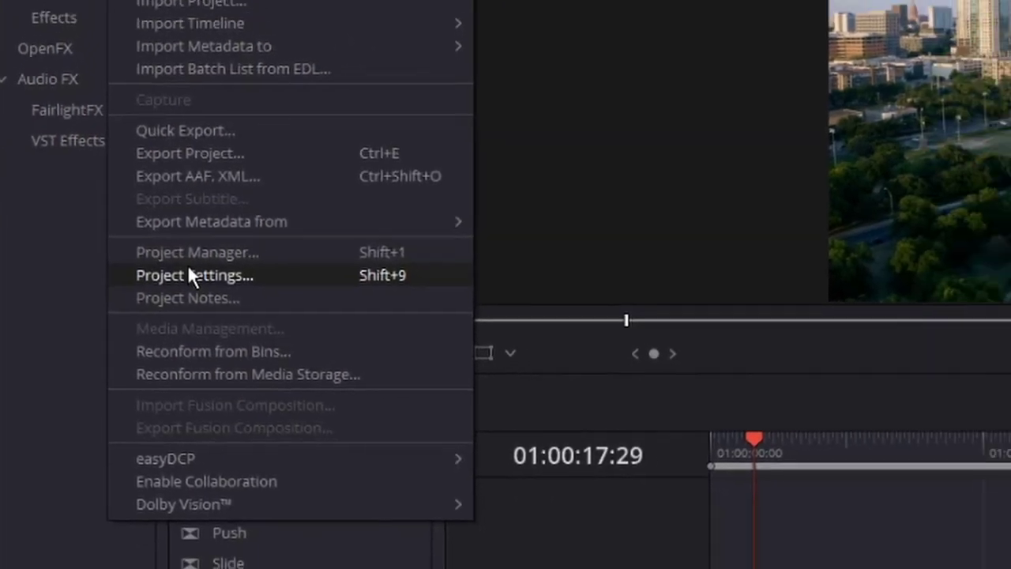
Step: In Project Settings, change the video monitoring format from PAL to HD 1080p 29.97
{"action": "left_click", "coordinate": [190, 276]}
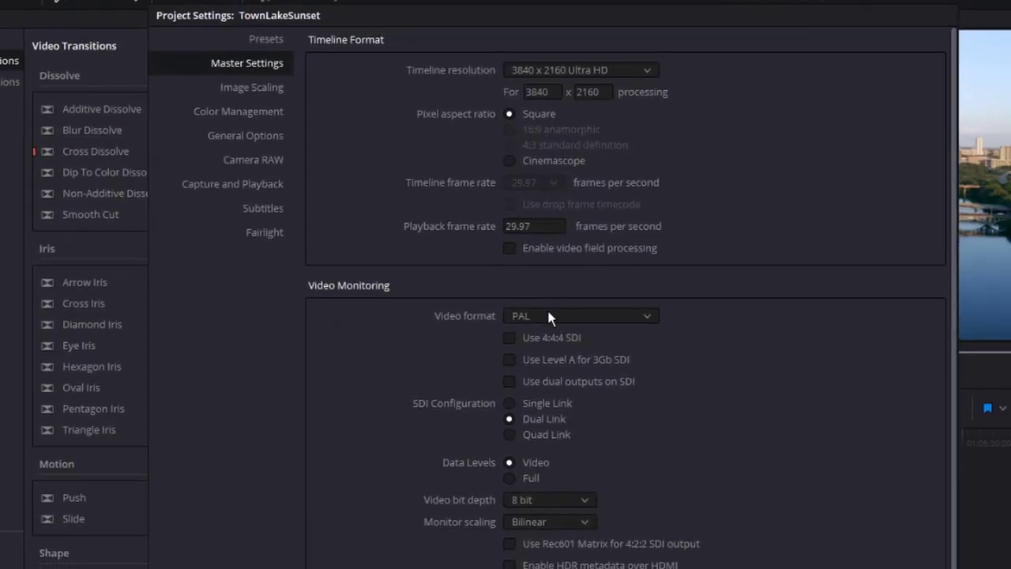
{"action": "left_click", "coordinate": [549, 316]}
{"action": "scroll", "coordinate": [544, 421], "scroll_direction": "down", "scroll_amount": 10}
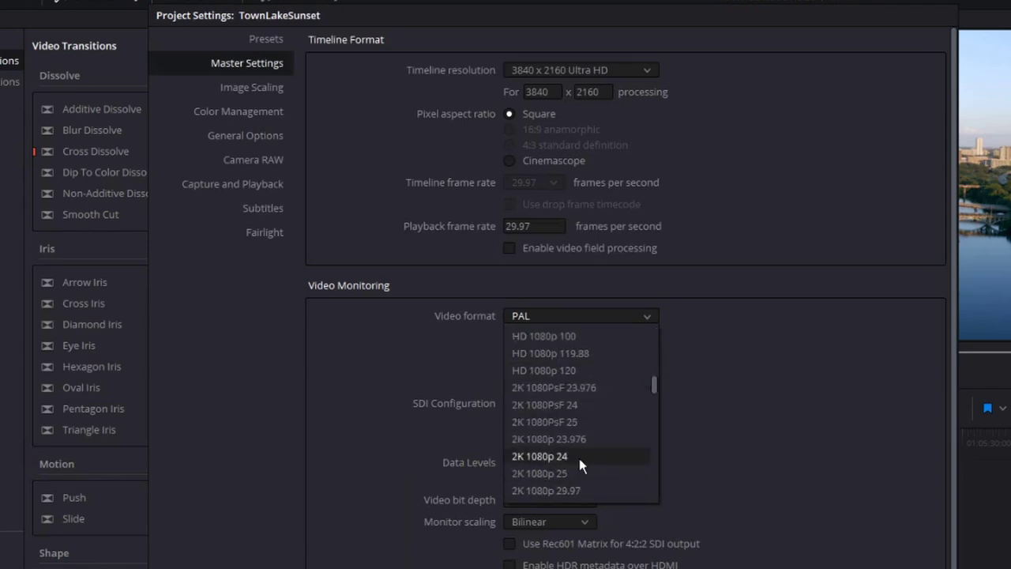
{"action": "scroll", "coordinate": [580, 459], "scroll_direction": "up", "scroll_amount": 10}
{"action": "scroll", "coordinate": [583, 456], "scroll_direction": "down", "scroll_amount": 6}
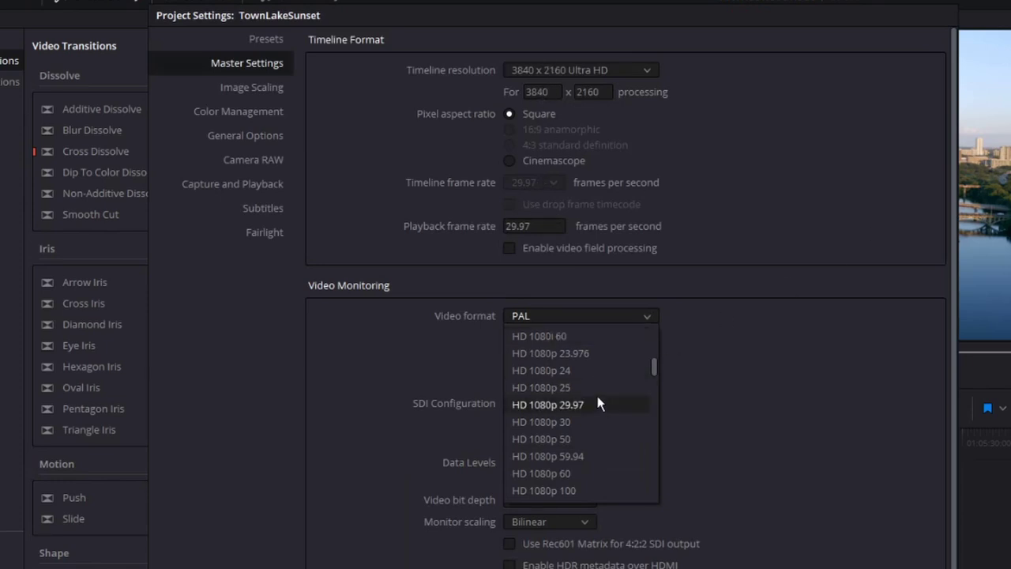
{"action": "scroll", "coordinate": [598, 440], "scroll_direction": "down", "scroll_amount": 1}
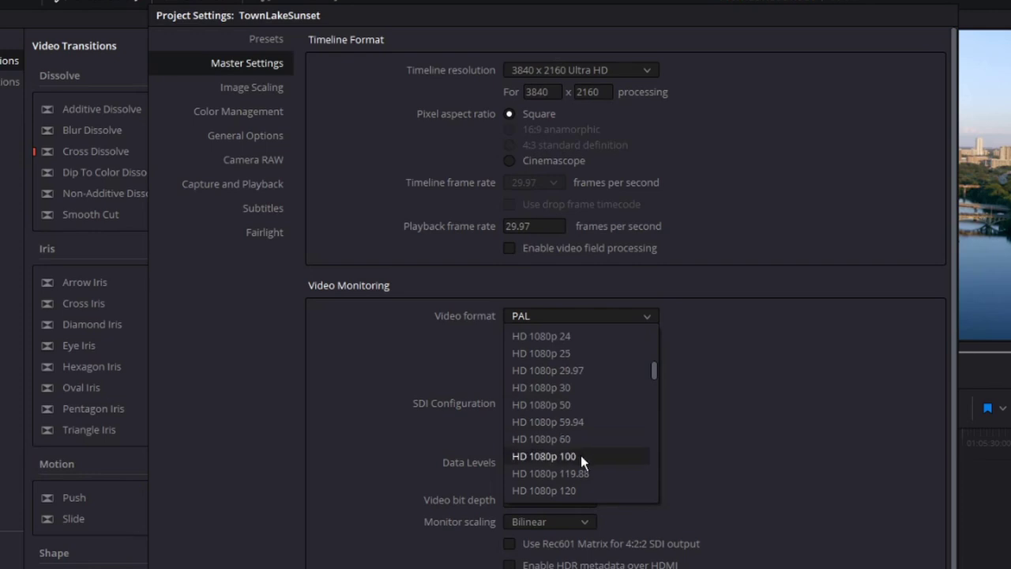
{"action": "left_click", "coordinate": [572, 369]}
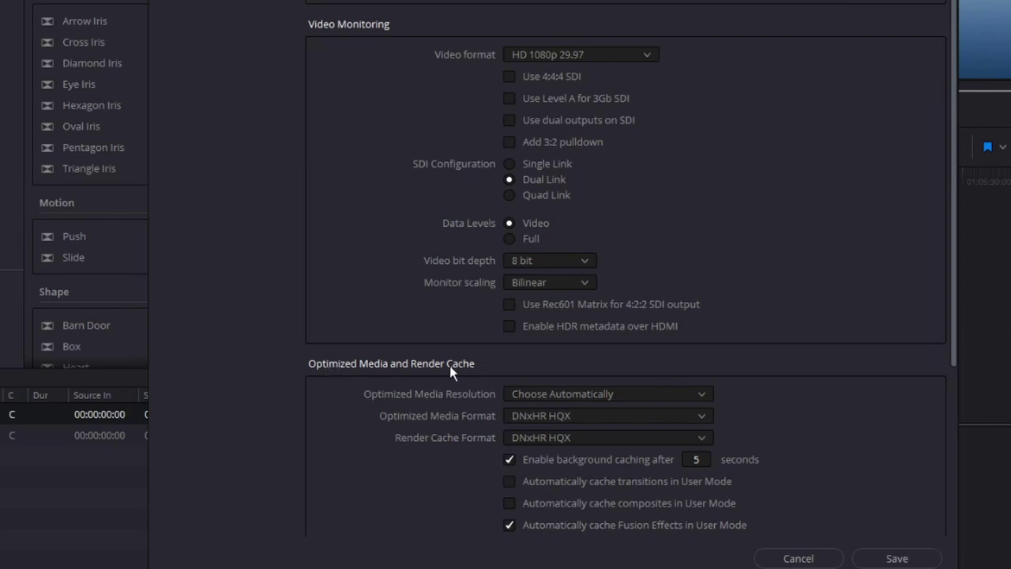
Step: Keep DNxHR HQX as the optimized media format and save the project settings
{"action": "left_click", "coordinate": [563, 421]}
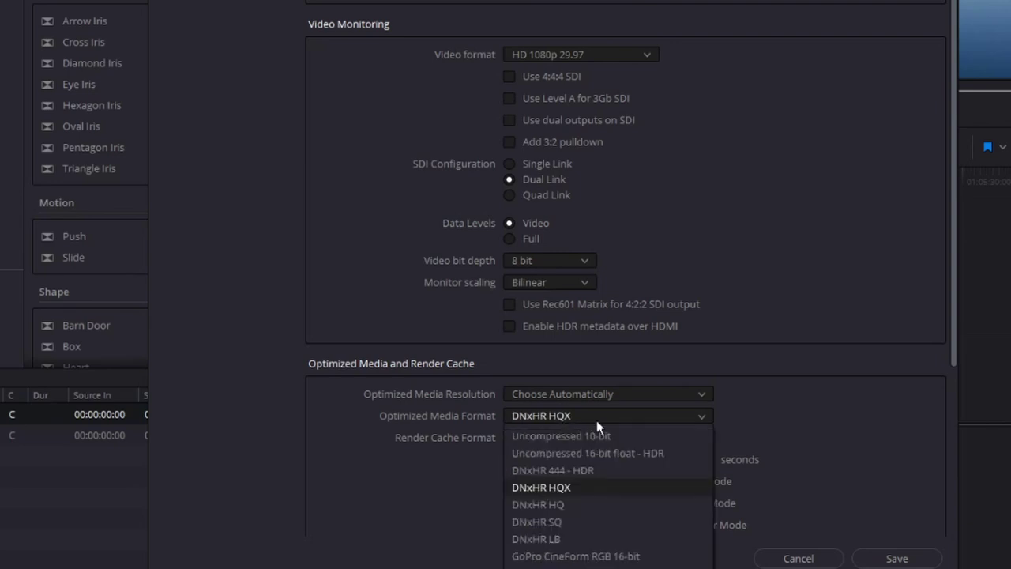
{"action": "left_click", "coordinate": [552, 488]}
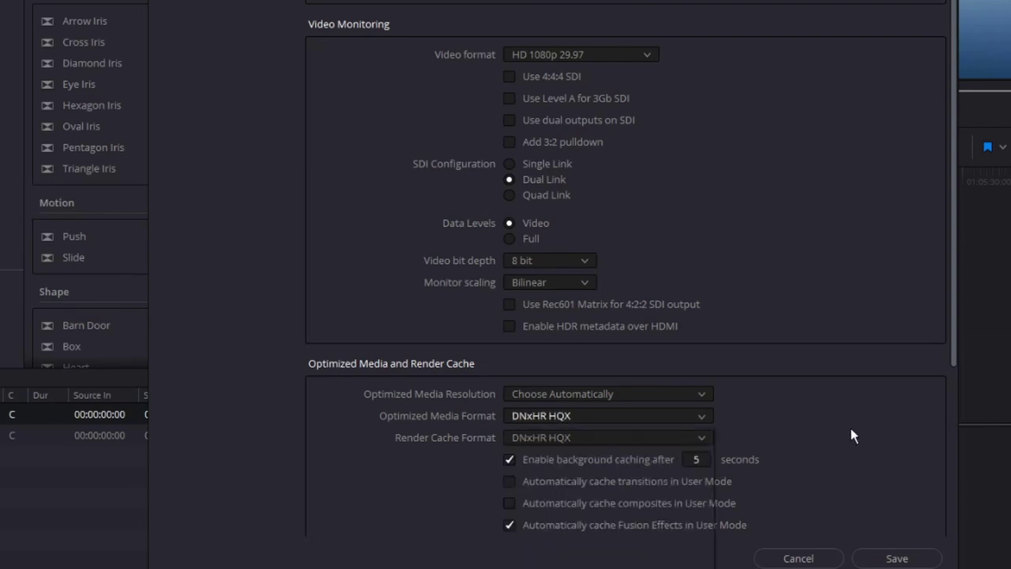
{"action": "left_click", "coordinate": [896, 559]}
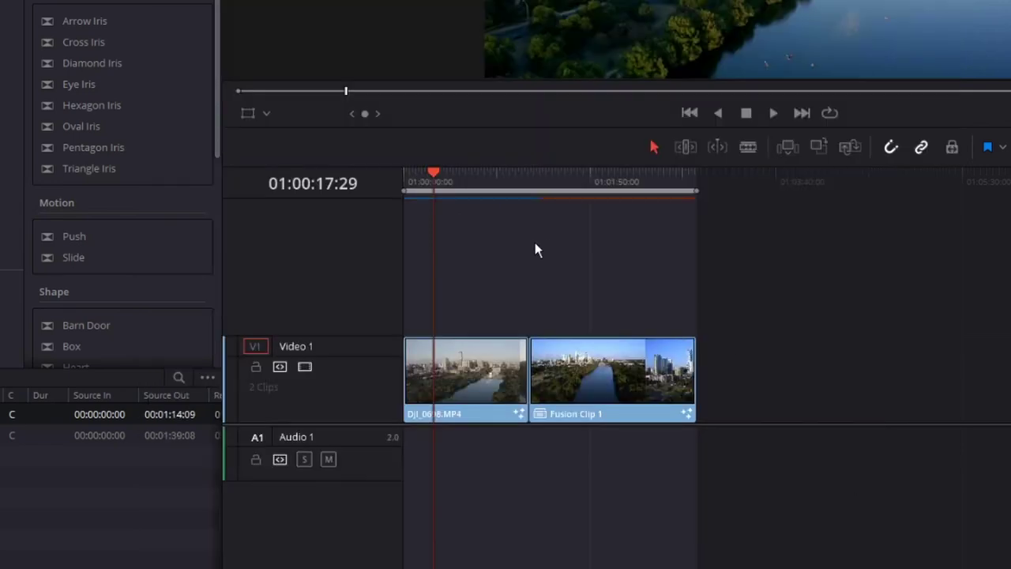
Step: Generate optimized media for the selected DJI_0698.MP4 drone clip from its context menu
{"action": "left_click", "coordinate": [457, 364]}
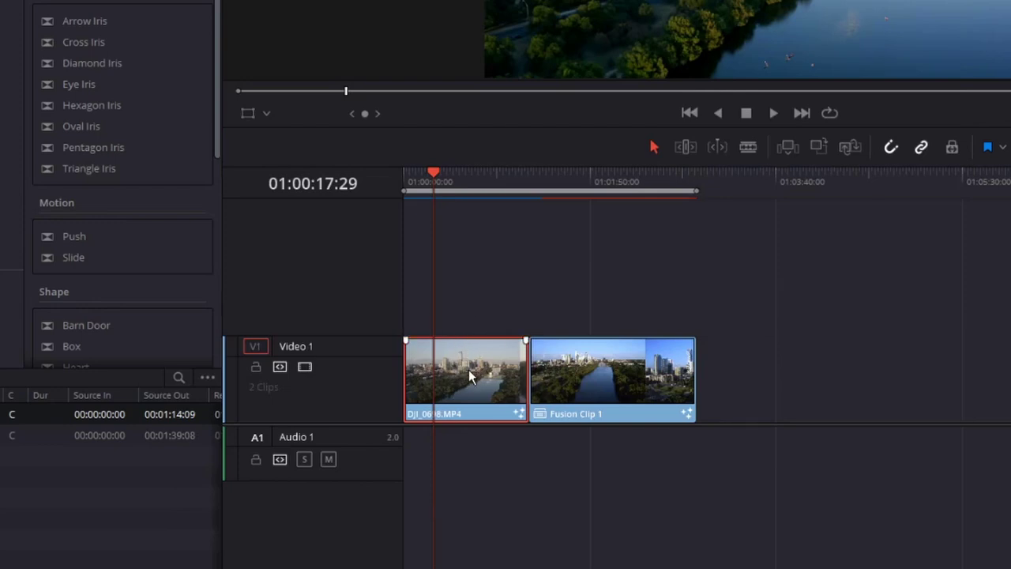
{"action": "right_click", "coordinate": [470, 376]}
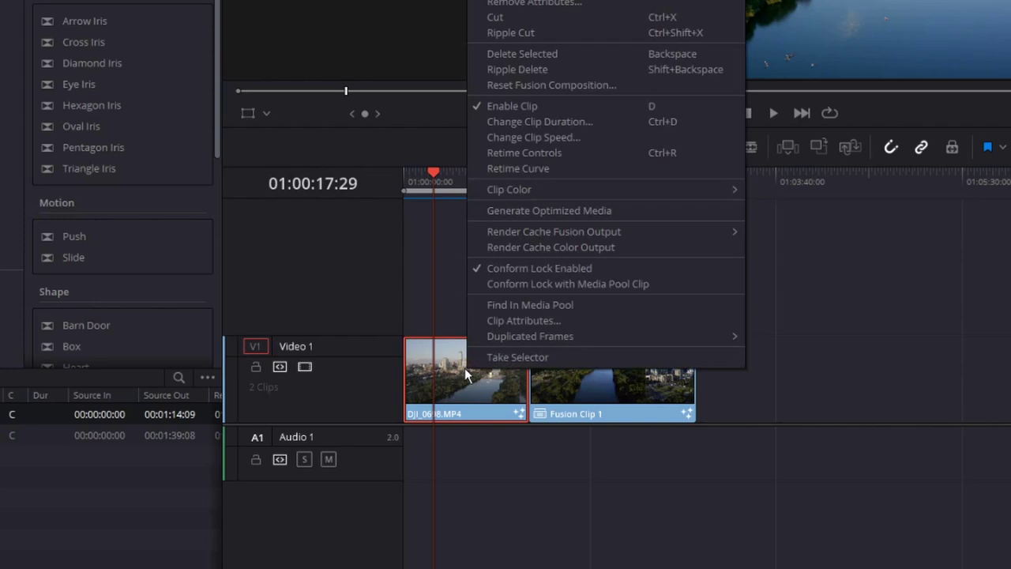
{"action": "left_click", "coordinate": [535, 207]}
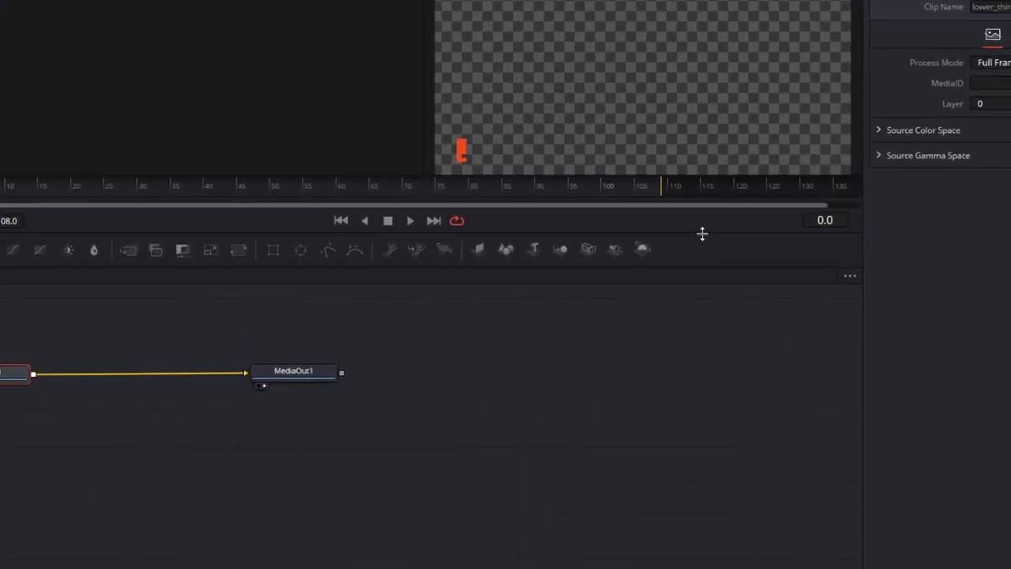
{"action": "right_click", "coordinate": [704, 241]}
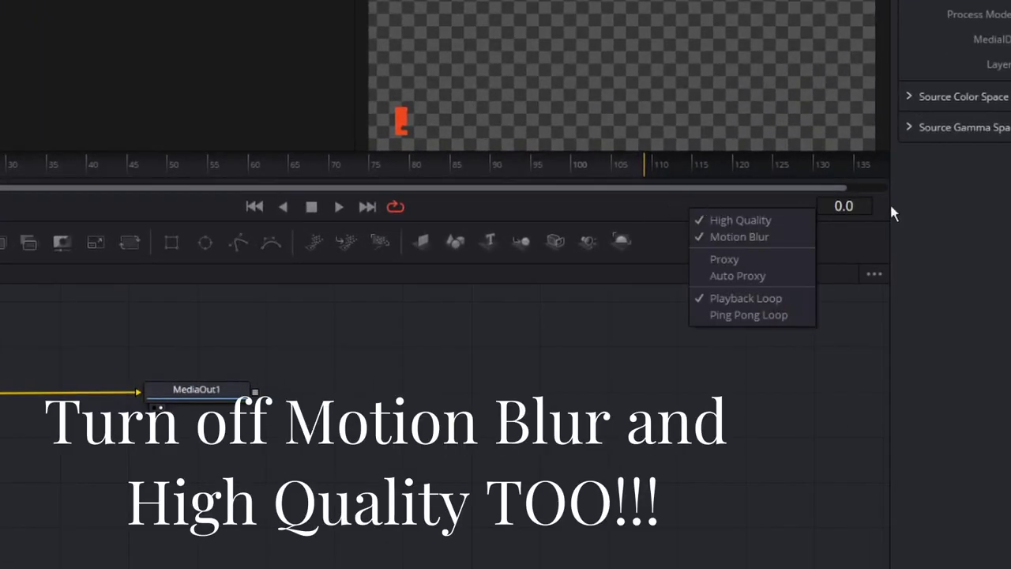
{"action": "left_click", "coordinate": [728, 276]}
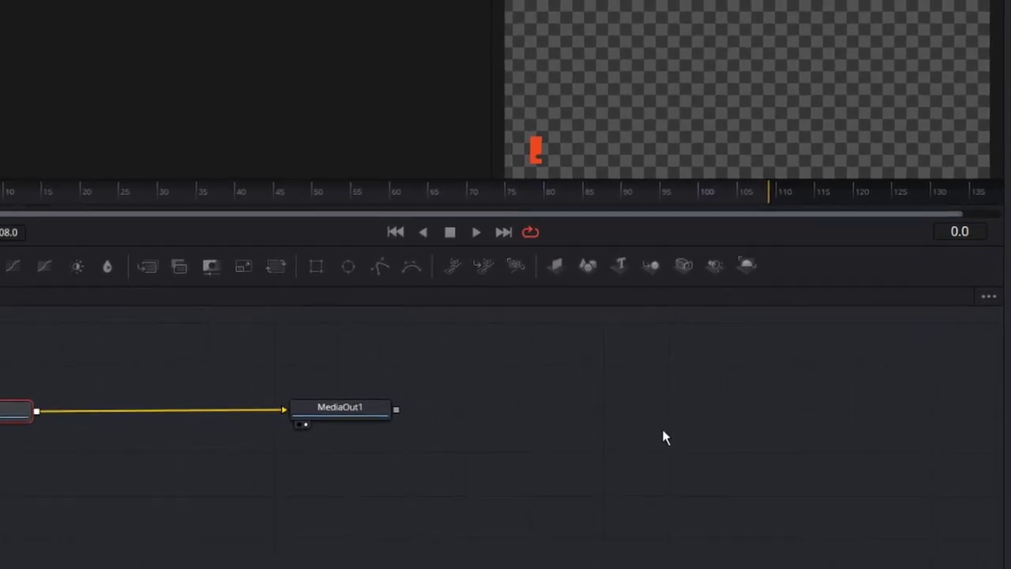
Step: Cache the MediaIn1 node to disk, then return to the Edit page timeline
{"action": "right_click", "coordinate": [270, 441]}
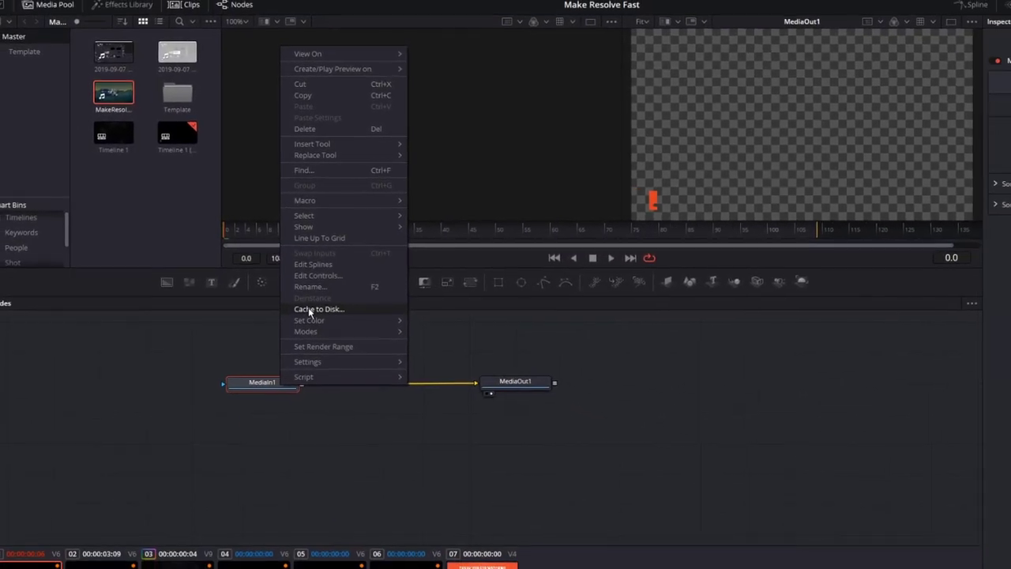
{"action": "left_click", "coordinate": [475, 329]}
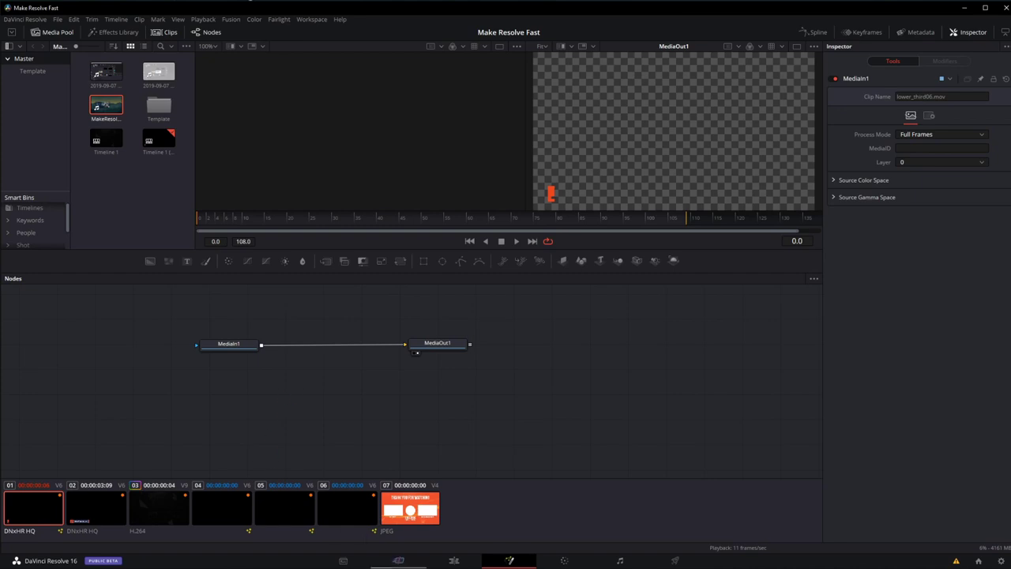
{"action": "left_click", "coordinate": [454, 560]}
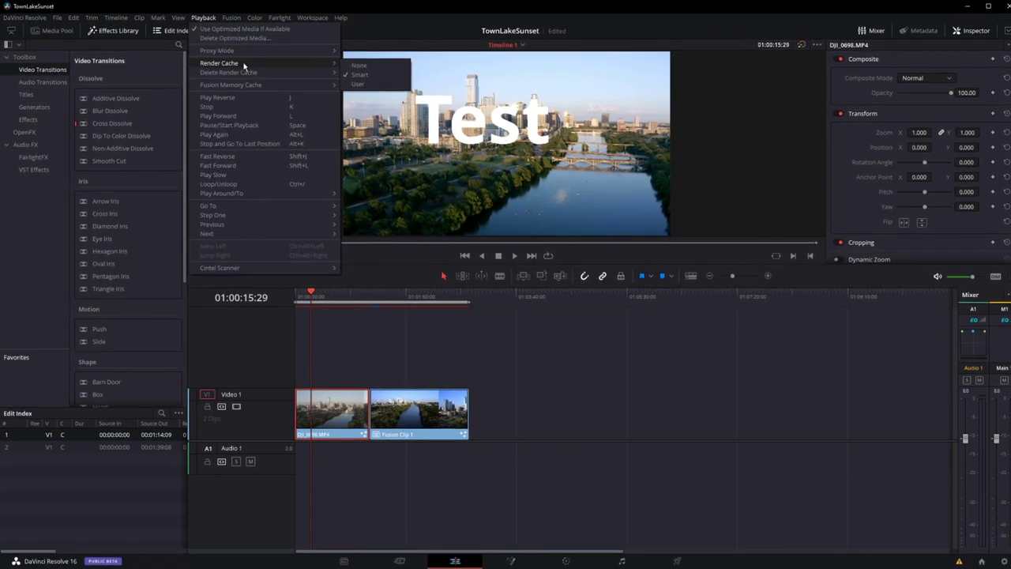
Step: Review the Playback menu and Project Settings, closing both without changes
{"action": "mouse_move", "coordinate": [248, 85]}
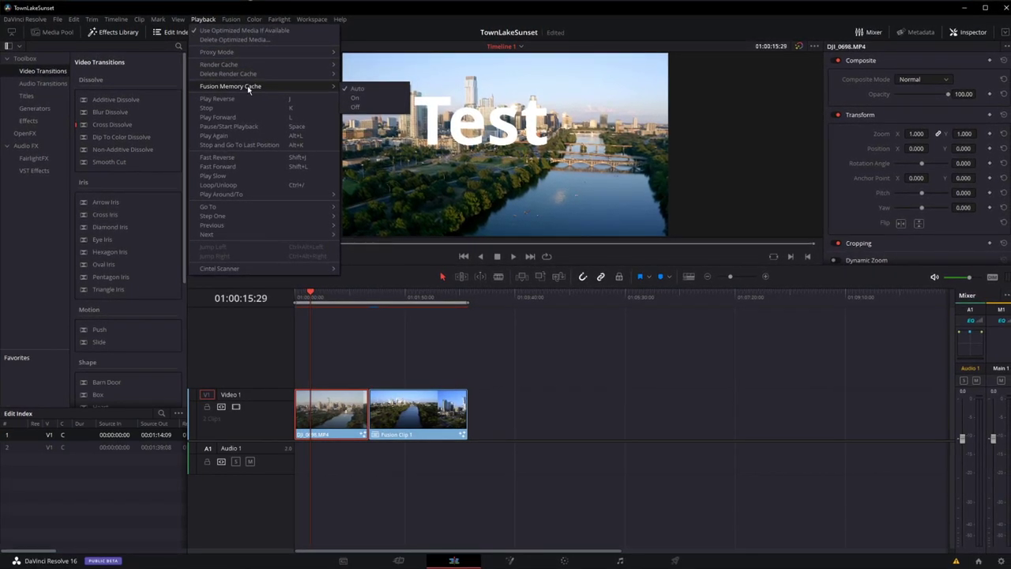
{"action": "key", "text": "Escape"}
{"action": "key", "text": "Escape"}
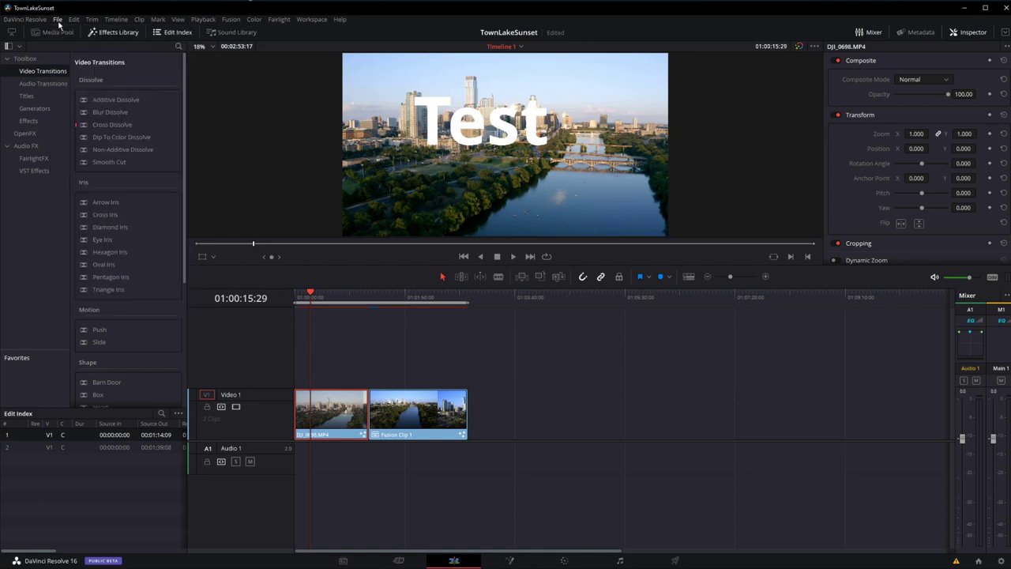
{"action": "left_click", "coordinate": [61, 22]}
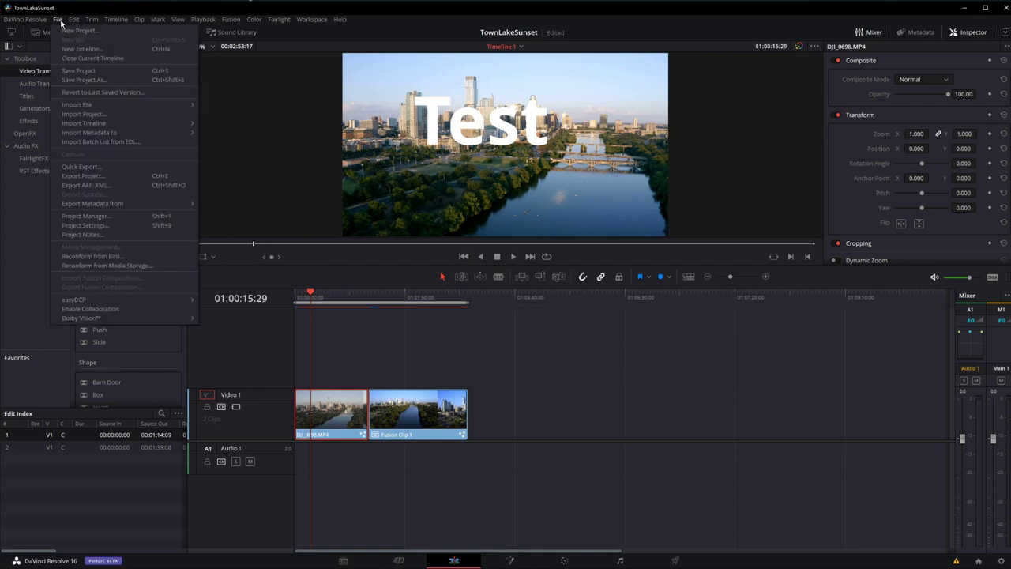
{"action": "left_click", "coordinate": [75, 225]}
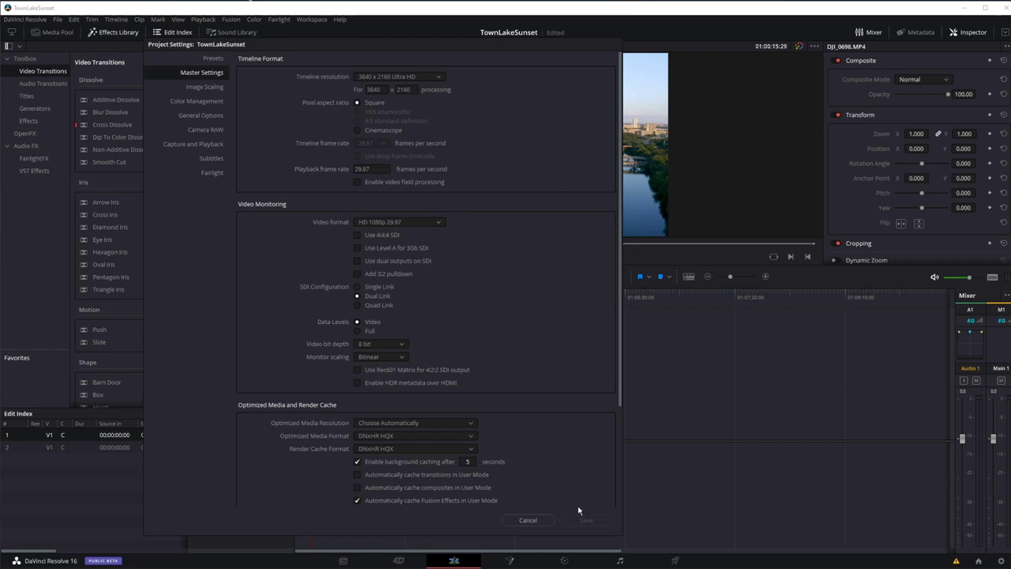
{"action": "left_click", "coordinate": [527, 520]}
Step: Generate optimized media for the first drone clip on the timeline
{"action": "right_click", "coordinate": [343, 397]}
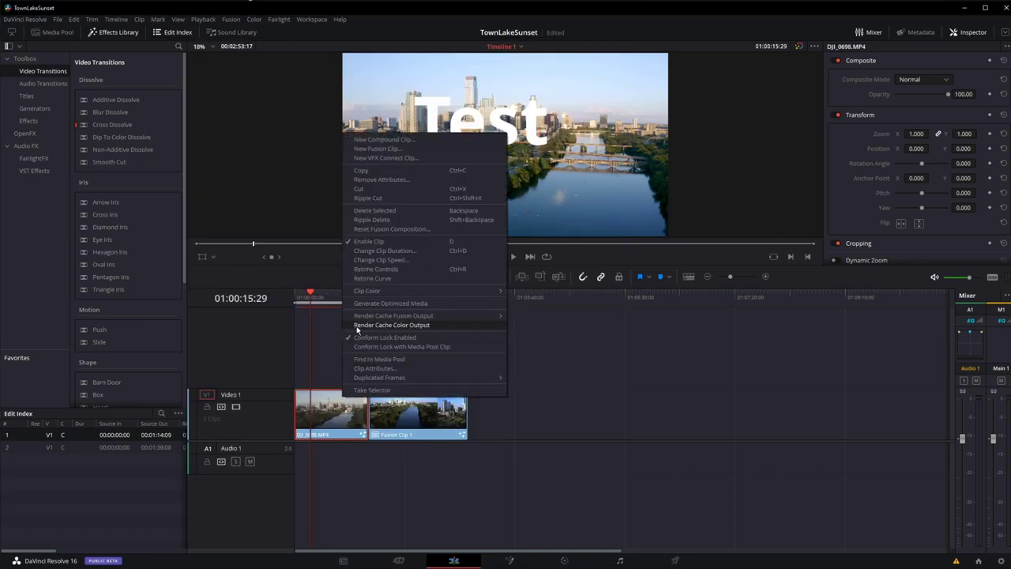
{"action": "right_click", "coordinate": [338, 415]}
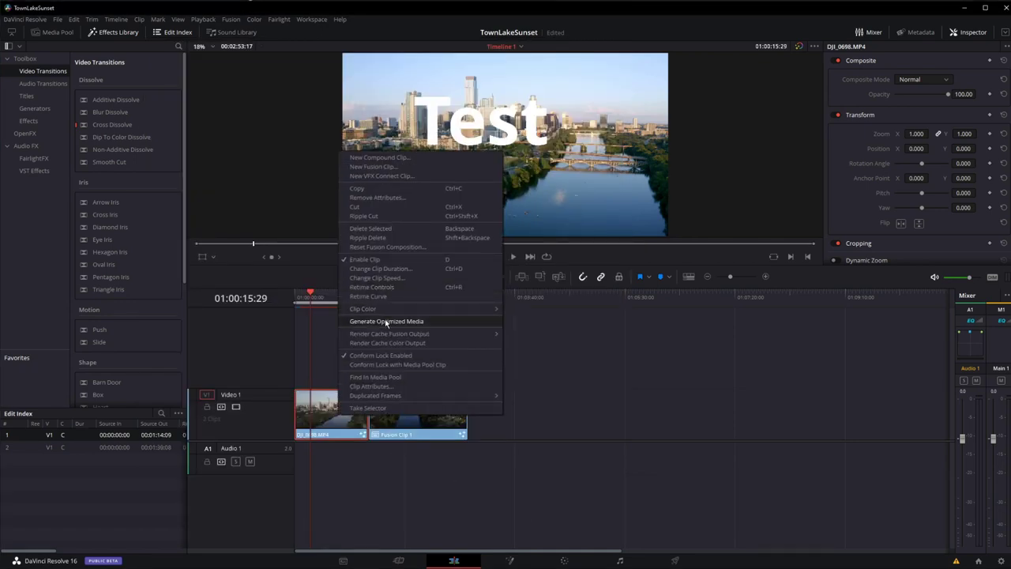
{"action": "left_click", "coordinate": [386, 321]}
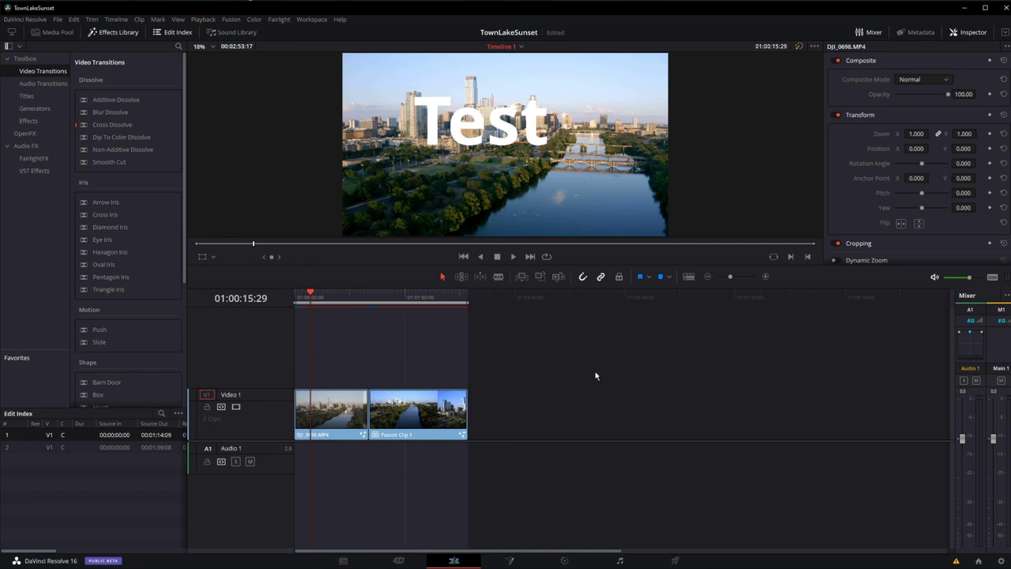